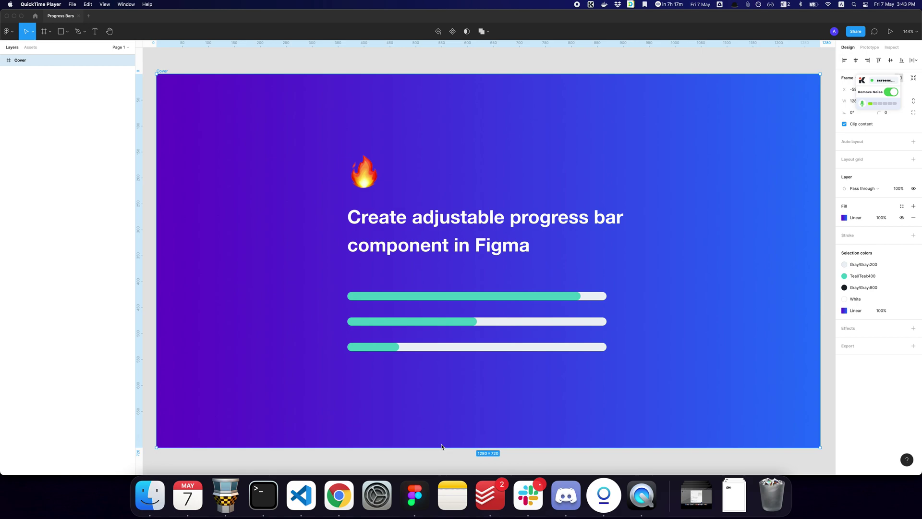
# Step: Inspect the existing progress bars in the reference frame
pyautogui.click(438, 320)
pyautogui.scroll(-3, 438, 320)
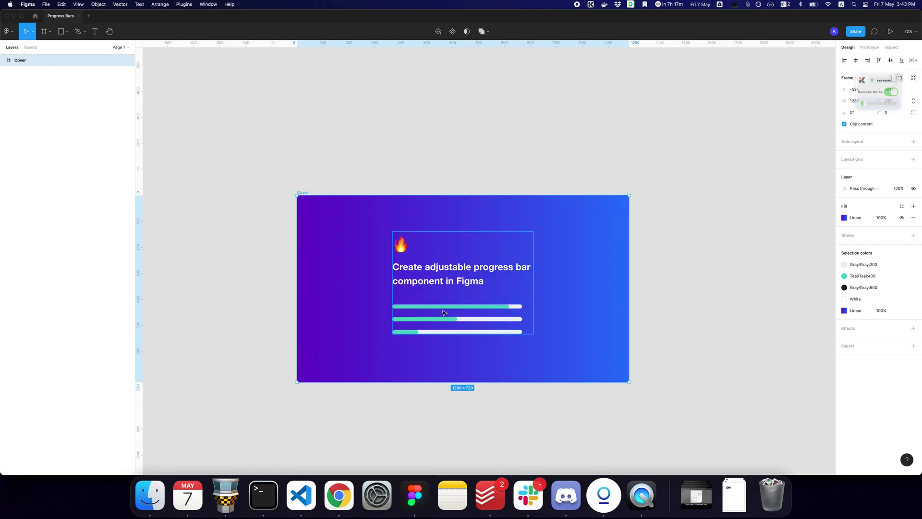
pyautogui.hscroll(2, 406, 309)
pyautogui.scroll(3, 406, 309)
pyautogui.click(407, 308)
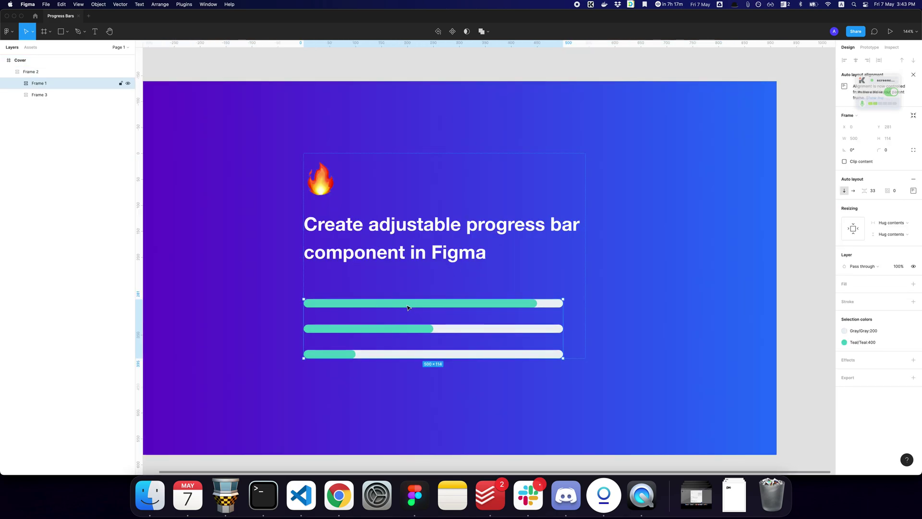
pyautogui.click(408, 307)
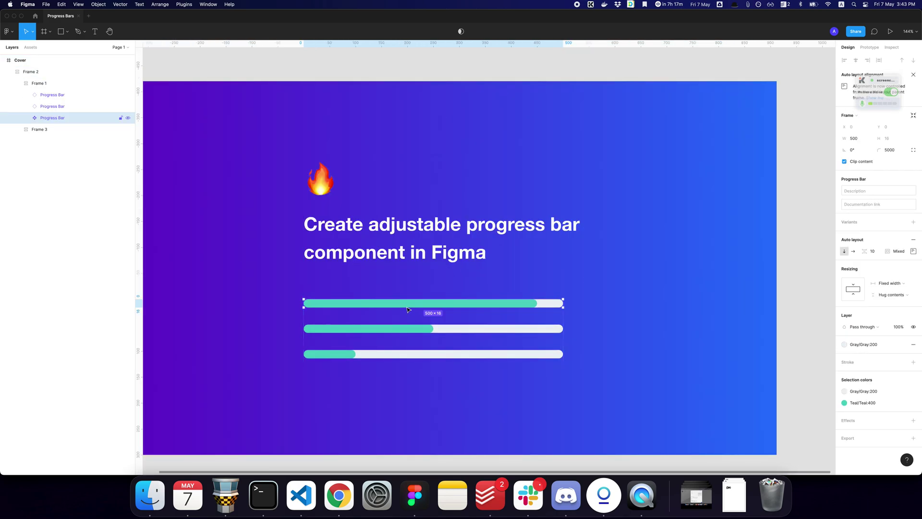
pyautogui.press('Tab')
pyautogui.press('Tab')
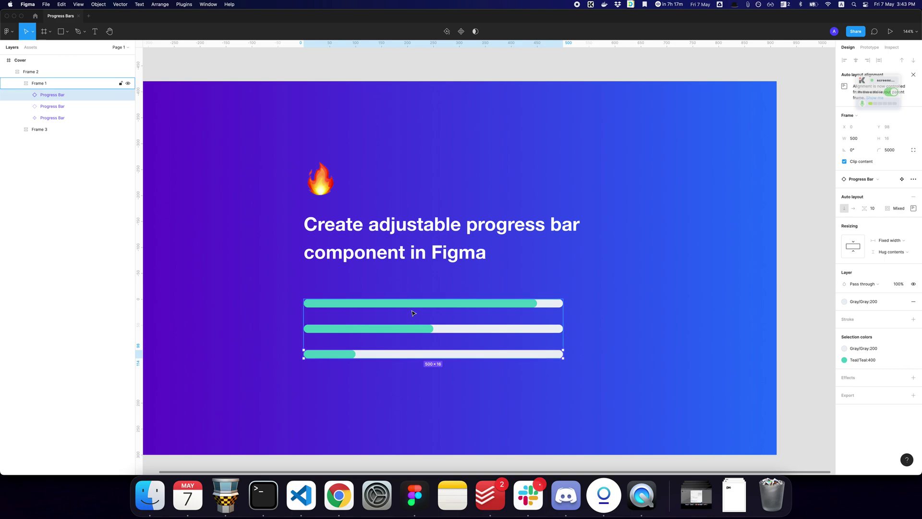
pyautogui.click(429, 308)
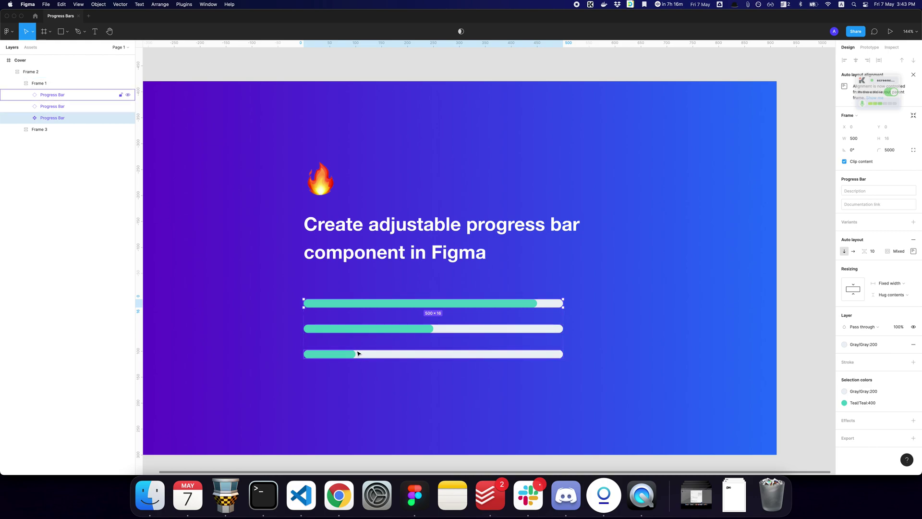
pyautogui.click(525, 376)
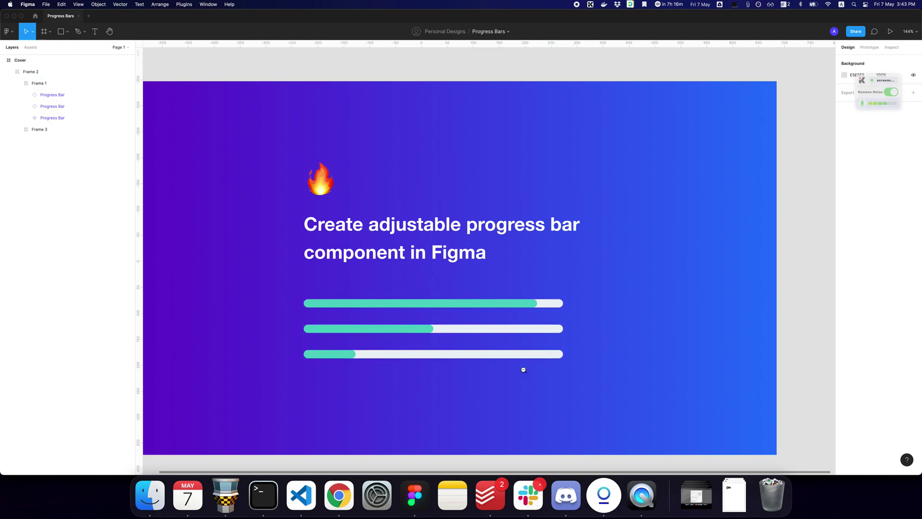
pyautogui.keyDown('alt'); pyautogui.click(524, 370); pyautogui.keyUp('alt')
pyautogui.hscroll(10, 233, 280)
# Step: Draw a new 1210×720 Frame 4 beside the cover and zoom in on it
pyautogui.press('f')
pyautogui.moveTo(297, 175)
pyautogui.mouseDown()
pyautogui.moveTo(611, 344)
pyautogui.moveTo(611, 361)
pyautogui.mouseUp()
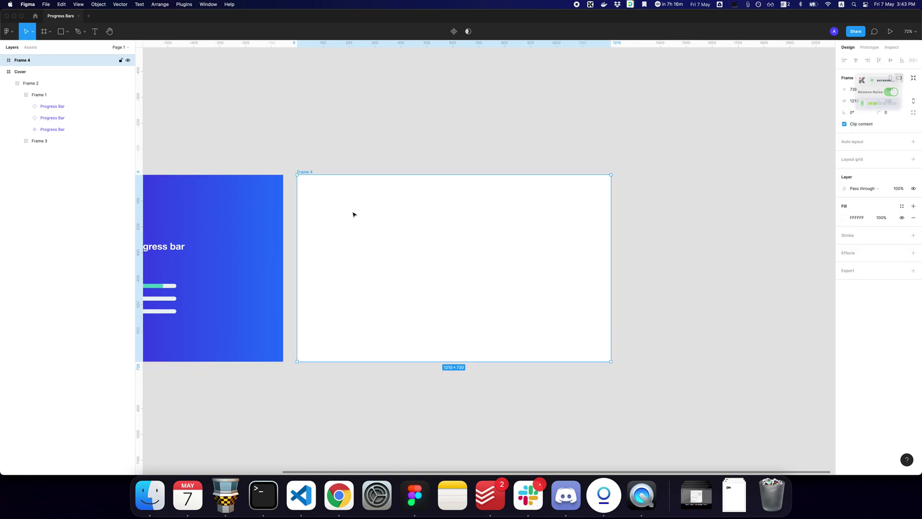
pyautogui.scroll(5, 472, 257)
pyautogui.scroll(-5, 418, 255)
pyautogui.hscroll(2, 410, 255)
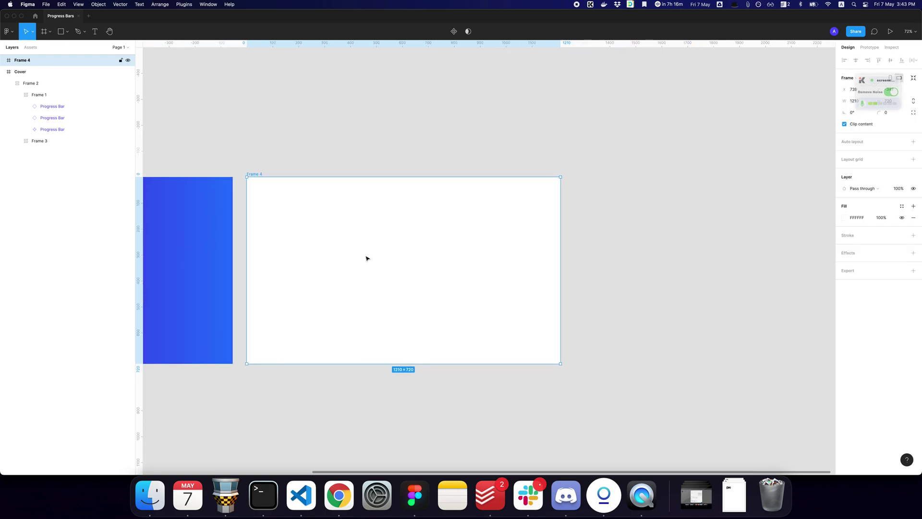
pyautogui.moveTo(256, 147); pyautogui.dragTo(641, 418)
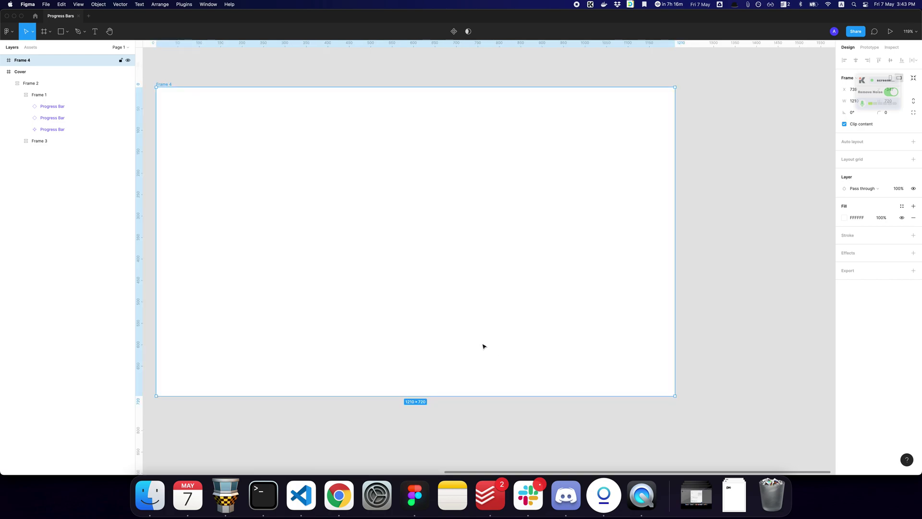
# Step: Draw a small Frame 5 inside Frame 4 as the first bar shape
pyautogui.press('f')
pyautogui.press('Escape')
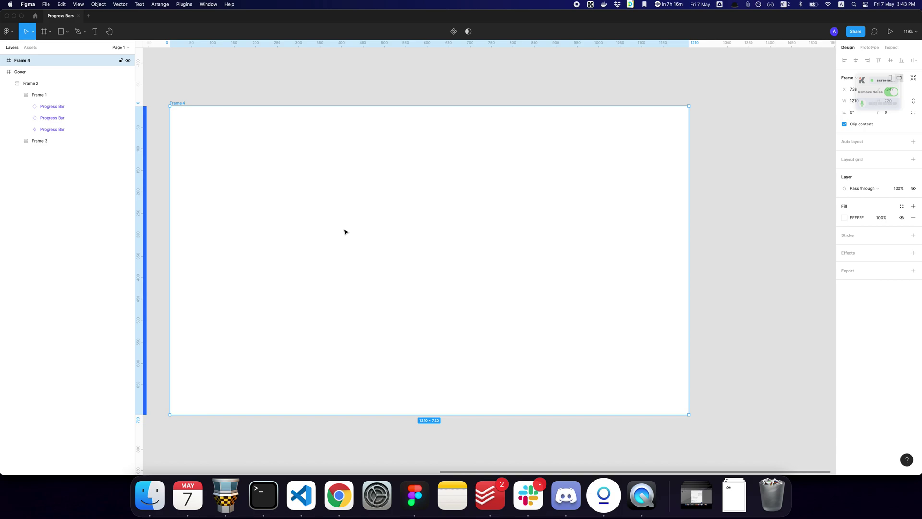
pyautogui.press('f')
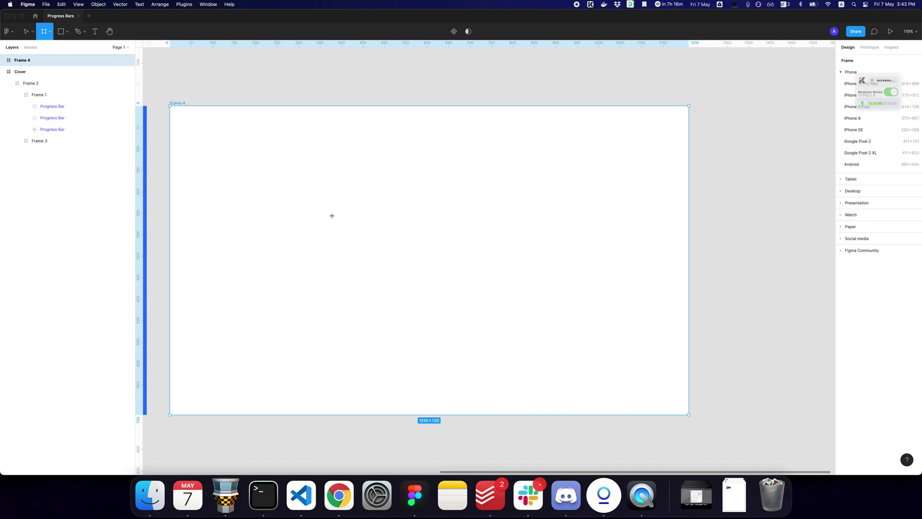
pyautogui.moveTo(330, 217); pyautogui.dragTo(485, 235)
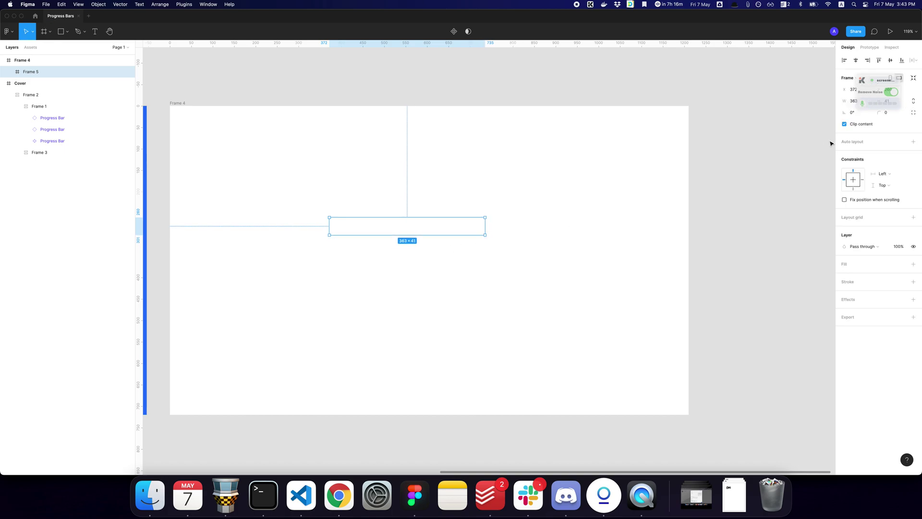
# Step: Resize Frame 5 to 500 wide by 48 high
pyautogui.moveTo(872, 78); pyautogui.dragTo(875, 124)
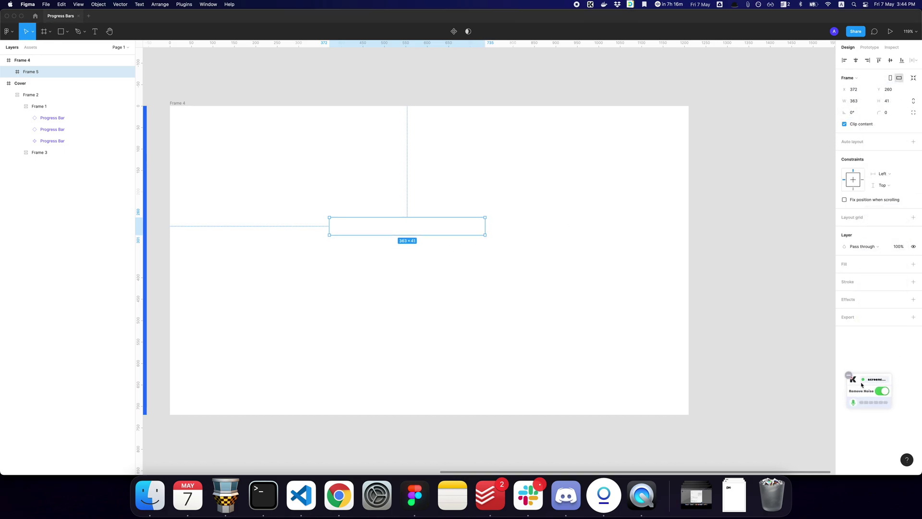
pyautogui.click(854, 101)
pyautogui.write('500')
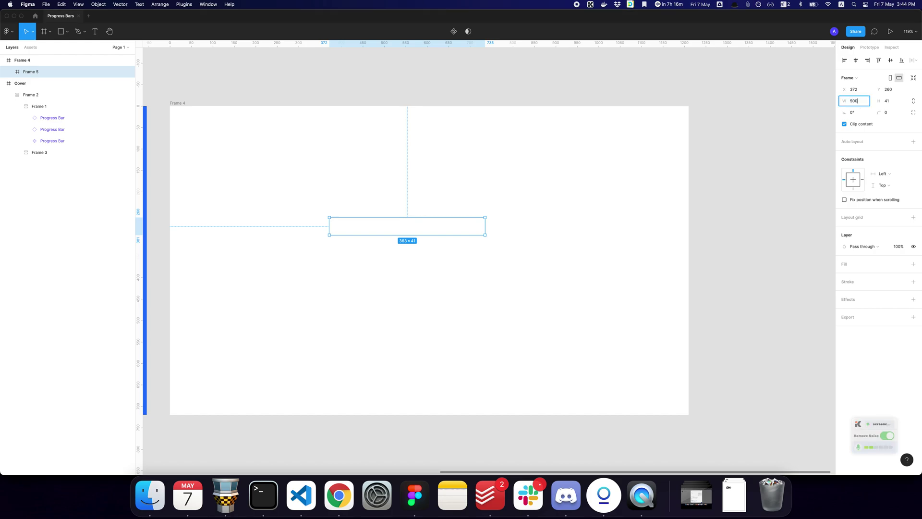
pyautogui.press('Return')
pyautogui.click(900, 103)
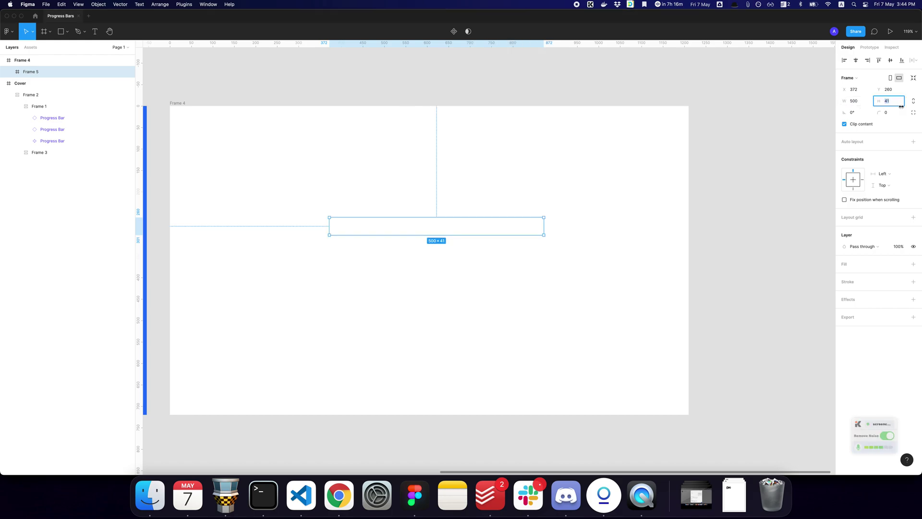
pyautogui.write('48')
pyautogui.press('Return')
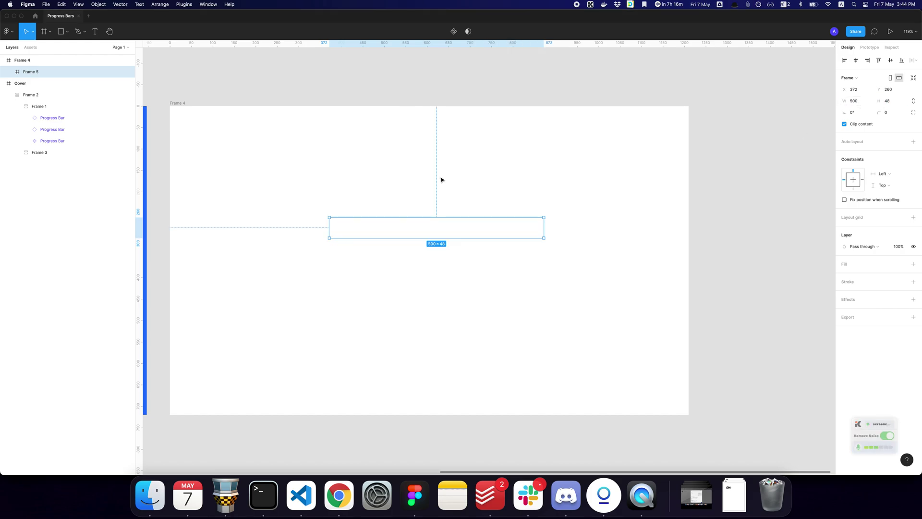
# Step: Fill Frame 5 with the Gray 200 colour style and nudge it slightly left
pyautogui.click(901, 265)
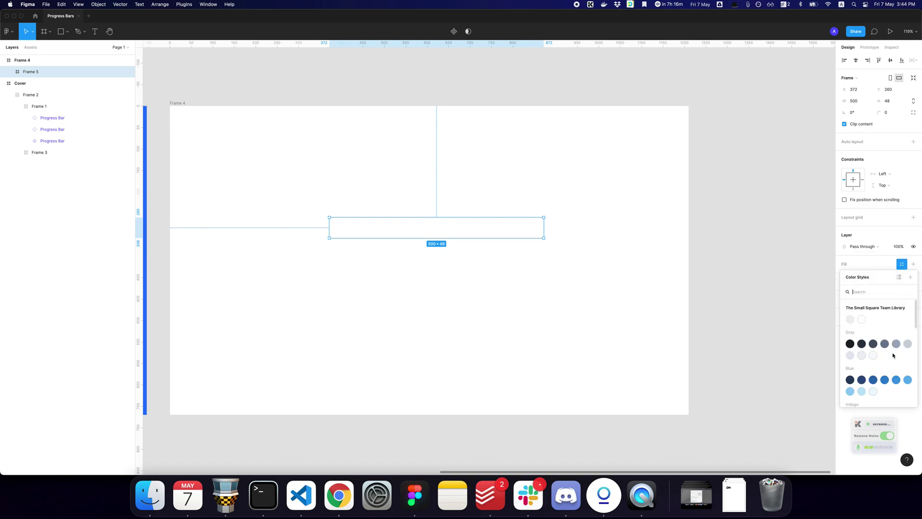
pyautogui.click(862, 355)
pyautogui.click(509, 271)
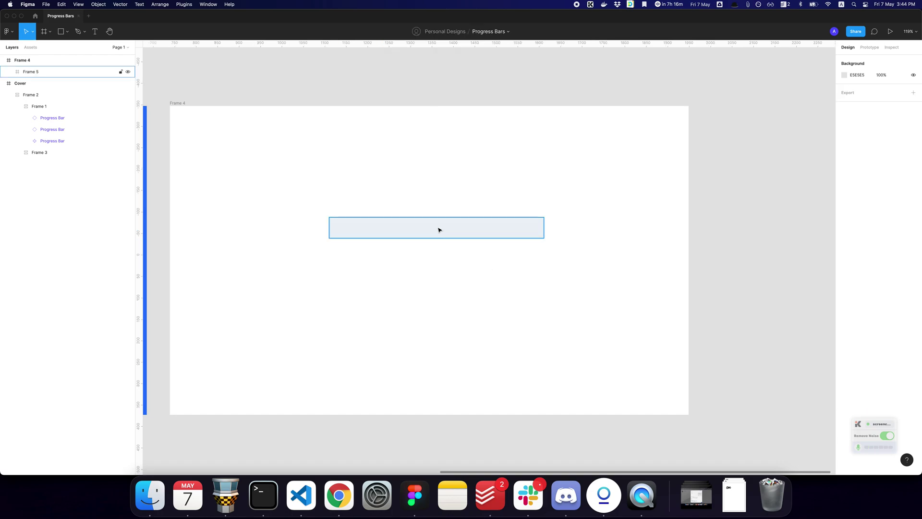
pyautogui.moveTo(442, 229); pyautogui.dragTo(435, 229)
pyautogui.click(445, 264)
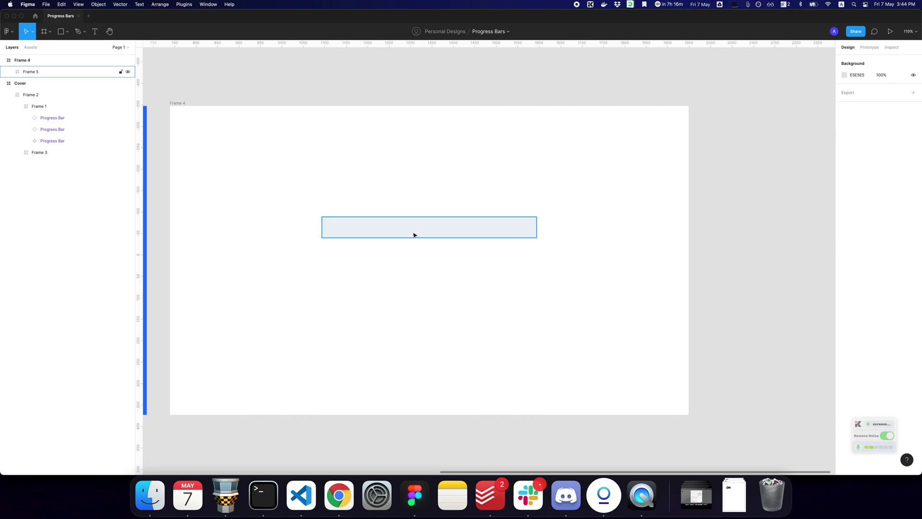
pyautogui.click(414, 234)
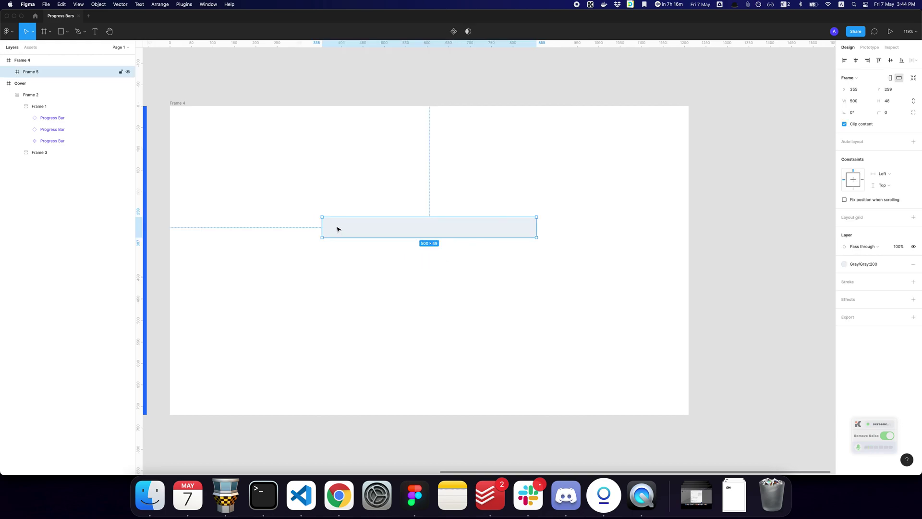
# Step: Draw a rectangle inside the gray frame and shift it slightly right
pyautogui.press('super+equal')
pyautogui.press('r')
pyautogui.moveTo(310, 216)
pyautogui.mouseDown()
pyautogui.moveTo(658, 249)
pyautogui.moveTo(716, 238)
pyautogui.mouseUp()
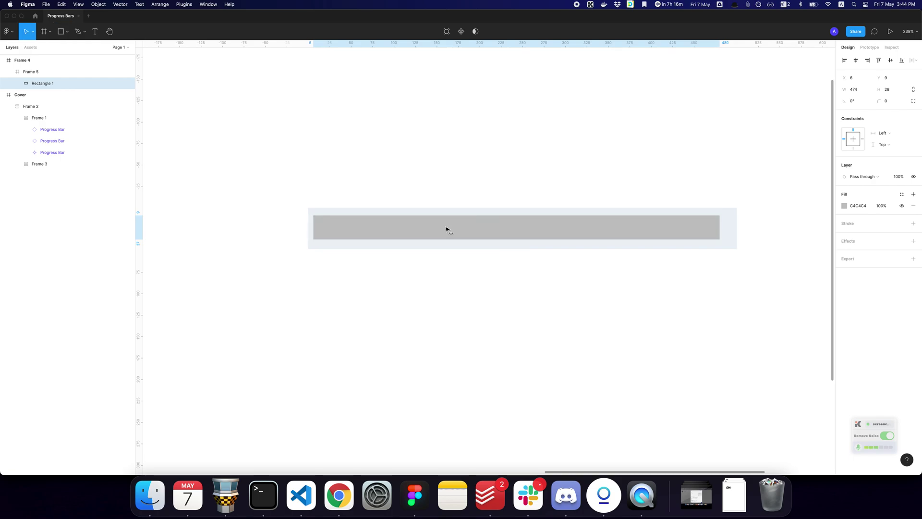
pyautogui.press('Right')
pyautogui.press('Right')
pyautogui.press('Right')
pyautogui.press('Right')
pyautogui.press('Right')
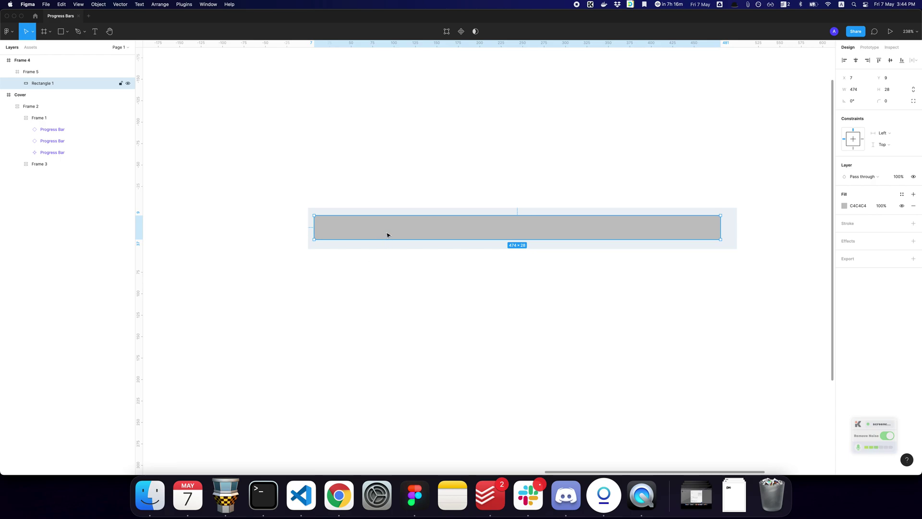
# Step: Fill the rectangle with the Green 400 colour style
pyautogui.click(488, 281)
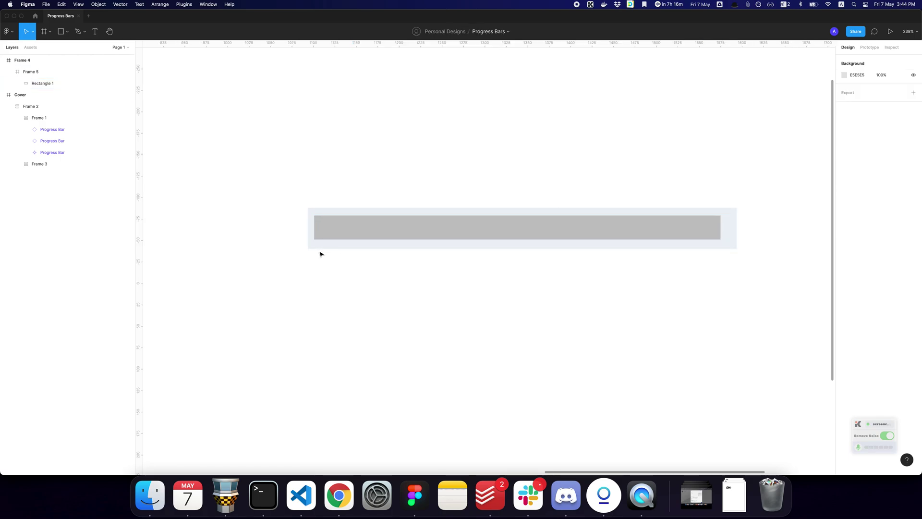
pyautogui.click(337, 234)
pyautogui.click(337, 234)
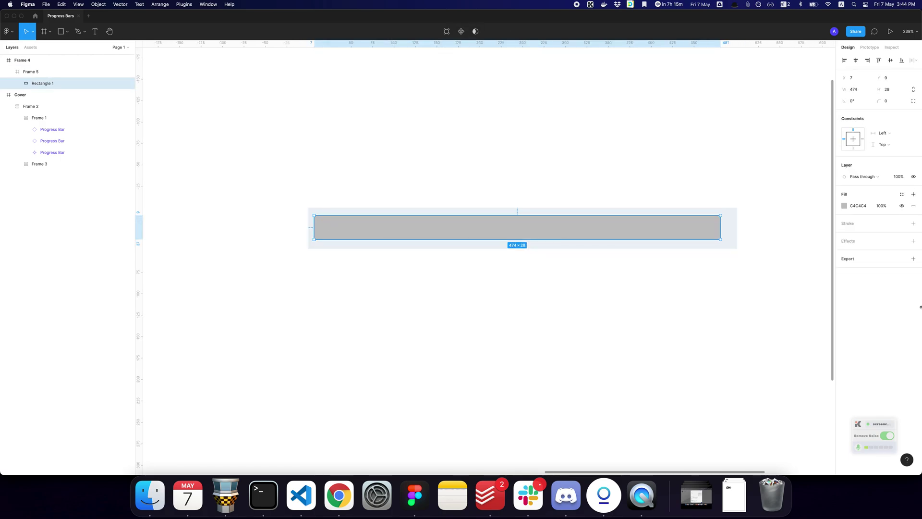
pyautogui.click(901, 194)
pyautogui.scroll(-5, 891, 286)
pyautogui.scroll(4, 892, 286)
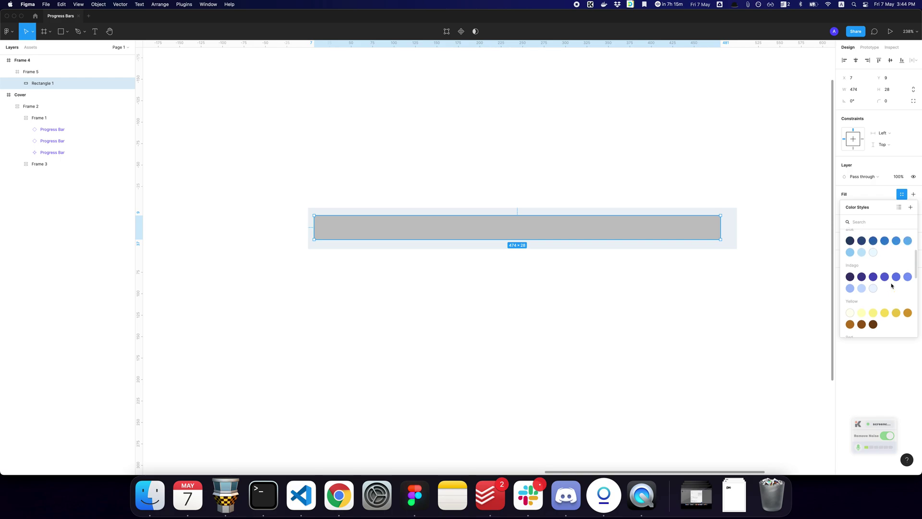
pyautogui.scroll(-5, 892, 287)
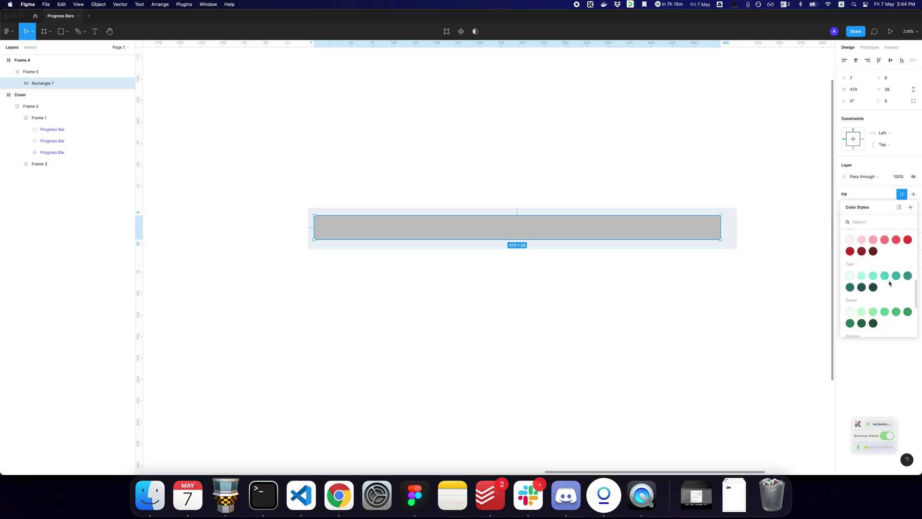
pyautogui.click(892, 312)
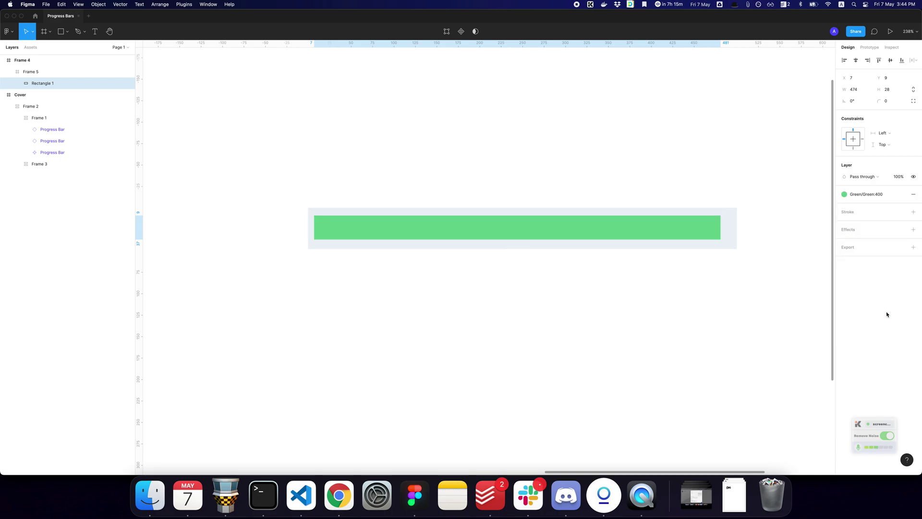
pyautogui.click(696, 281)
pyautogui.moveTo(764, 274); pyautogui.dragTo(295, 173)
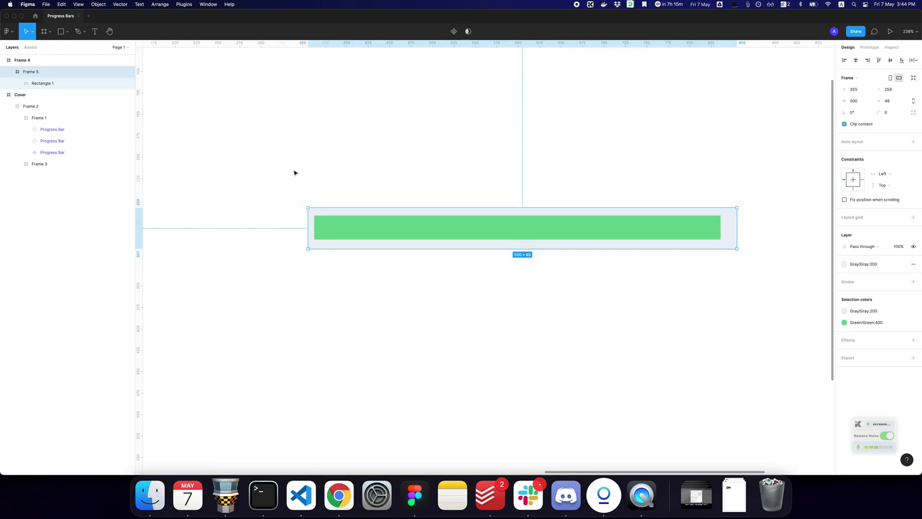
# Step: Add auto layout to Frame 5 with spacing 40 and padding 4
pyautogui.hotkey('shift', 'a')
pyautogui.press('super+z')
pyautogui.click(913, 144)
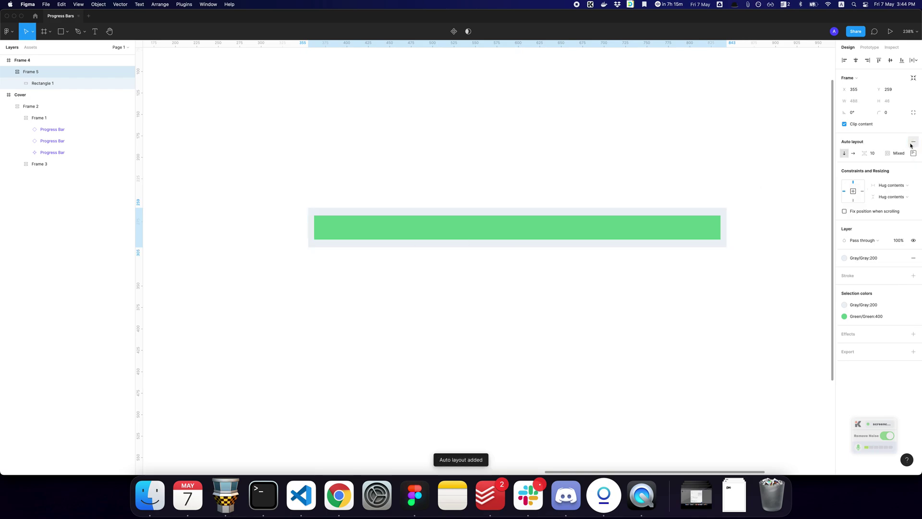
pyautogui.click(873, 154)
pyautogui.write('40')
pyautogui.press('Return')
pyautogui.click(874, 155)
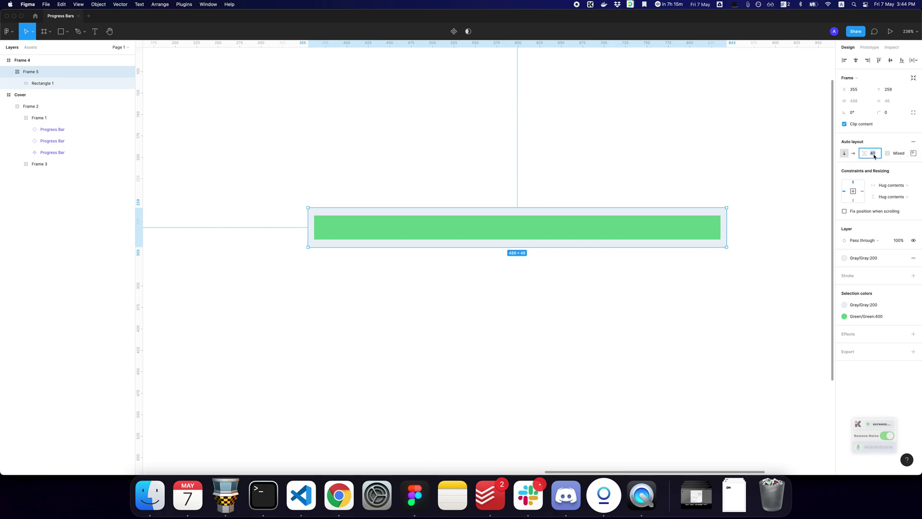
pyautogui.click(896, 153)
pyautogui.write('4')
pyautogui.press('Return')
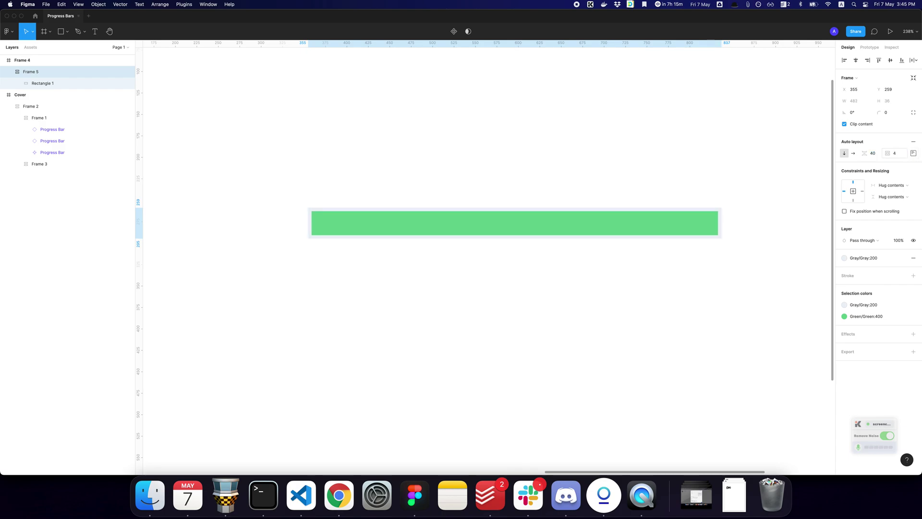
pyautogui.click(735, 227)
# Step: Set Frame 5's item spacing to 0 and its corner radius to 500
pyautogui.click(632, 229)
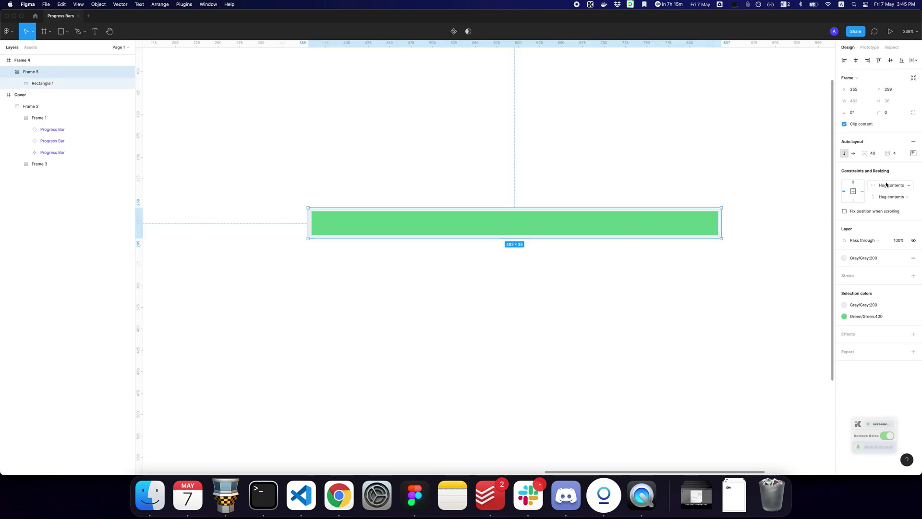
pyautogui.click(874, 154)
pyautogui.write('0')
pyautogui.press('Return')
pyautogui.click(894, 115)
pyautogui.write('500')
pyautogui.press('Return')
# Step: Round the green rectangle's corners with a 5000 radius
pyautogui.doubleClick(691, 232)
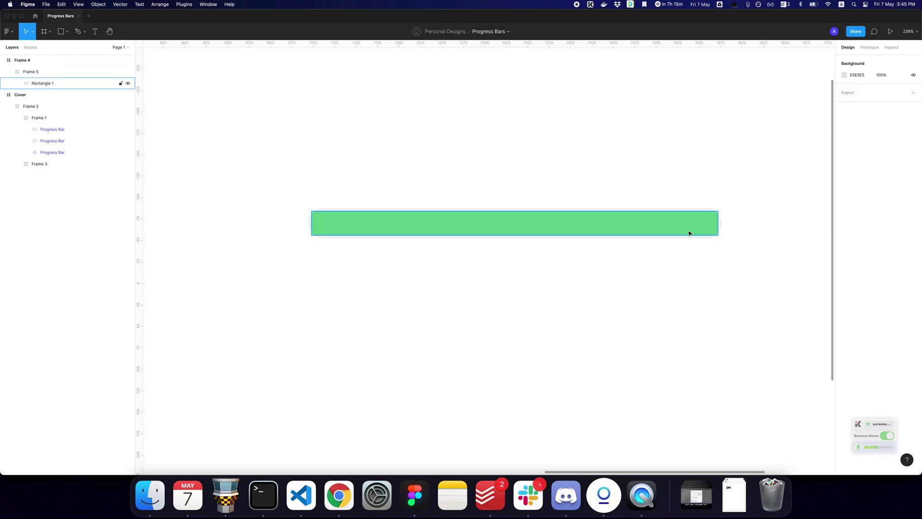
pyautogui.click(891, 138)
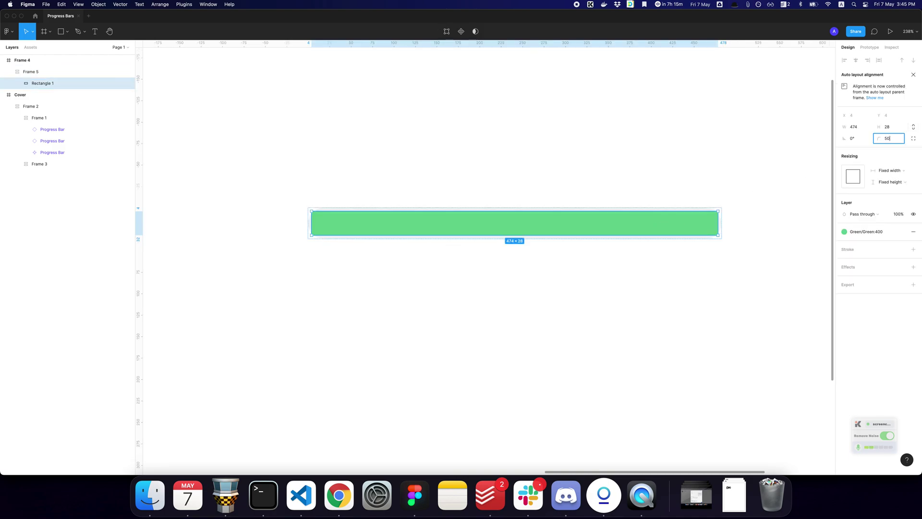
pyautogui.press('Return')
pyautogui.click(644, 245)
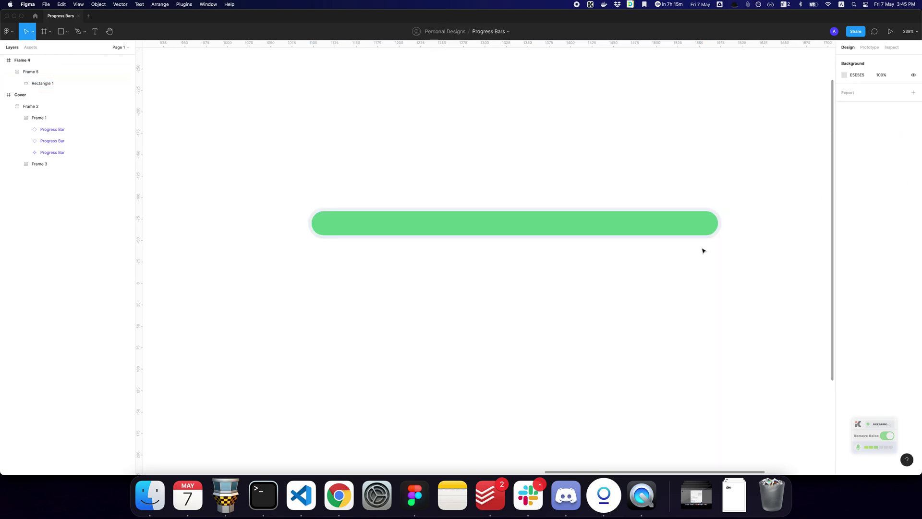
# Step: Set Frame 5's padding to 6 around the green fill
pyautogui.click(722, 237)
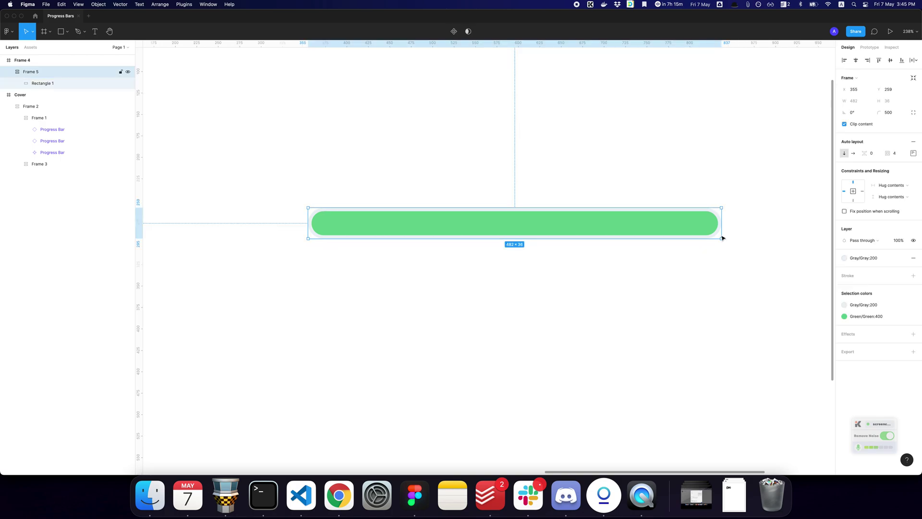
pyautogui.click(893, 153)
pyautogui.write('6')
pyautogui.press('Return')
pyautogui.click(634, 296)
pyautogui.hscroll(3, 634, 269)
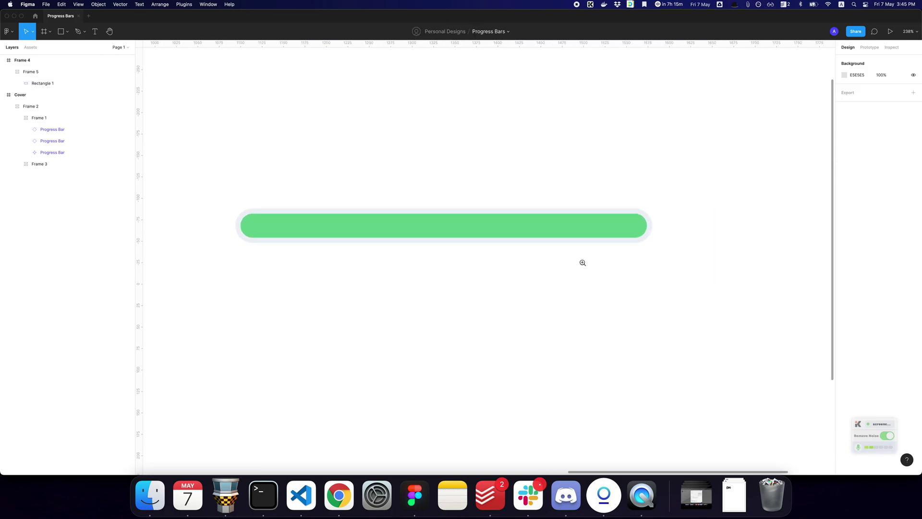
pyautogui.keyDown('alt'); pyautogui.click(575, 245); pyautogui.keyUp('alt')
# Step: Rename Frame 5 to 'Progress Bar Test' and turn it into a component
pyautogui.click(574, 246)
pyautogui.hscroll(2, 567, 252)
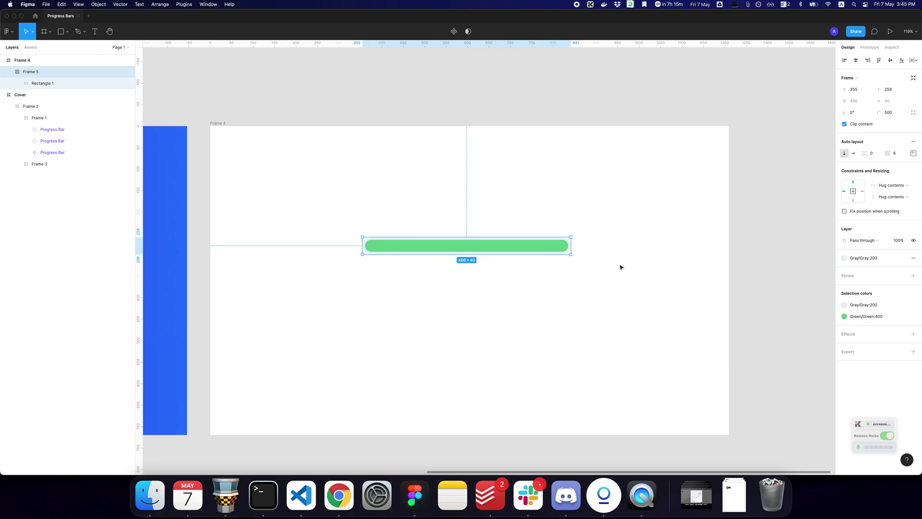
pyautogui.press('super+r')
pyautogui.write('P')
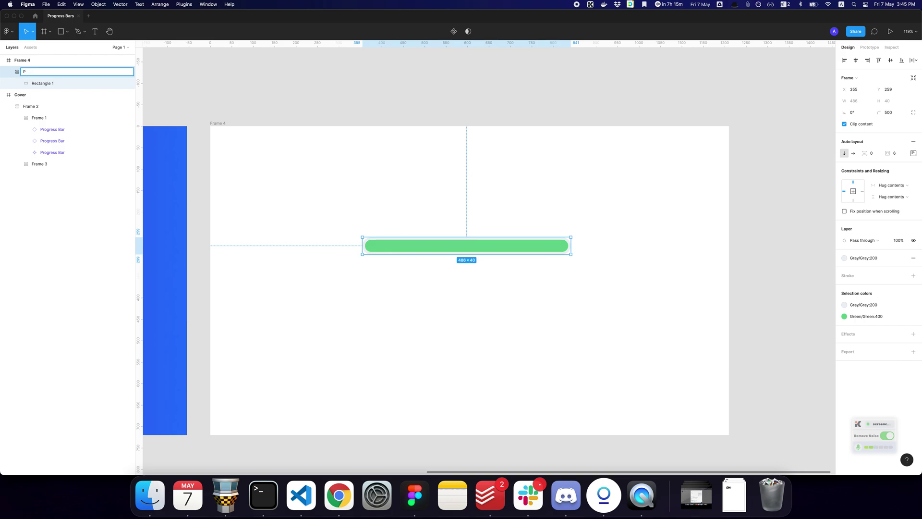
pyautogui.write('rogress Bar Test')
pyautogui.press('Return')
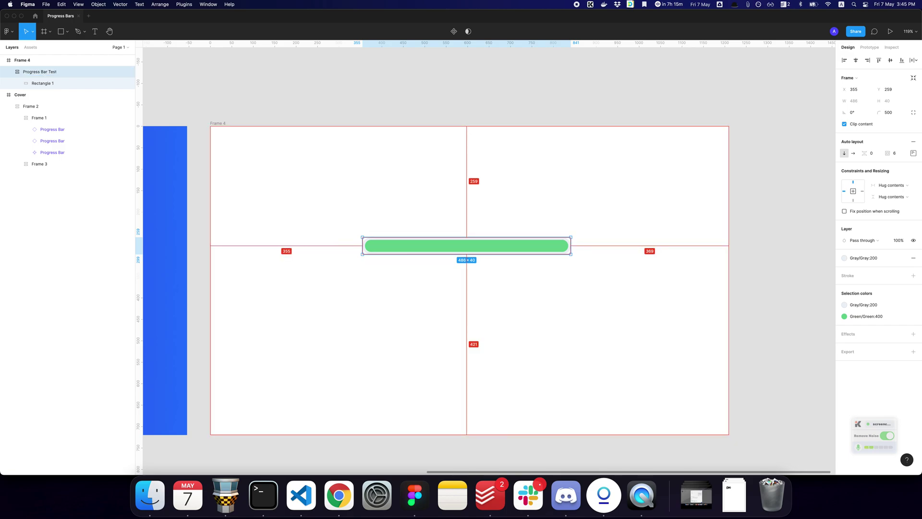
pyautogui.press('super+alt+k')
# Step: Rename the green fill rectangle layer to 'Value'
pyautogui.click(541, 249)
pyautogui.press('super+r')
pyautogui.write('Va')
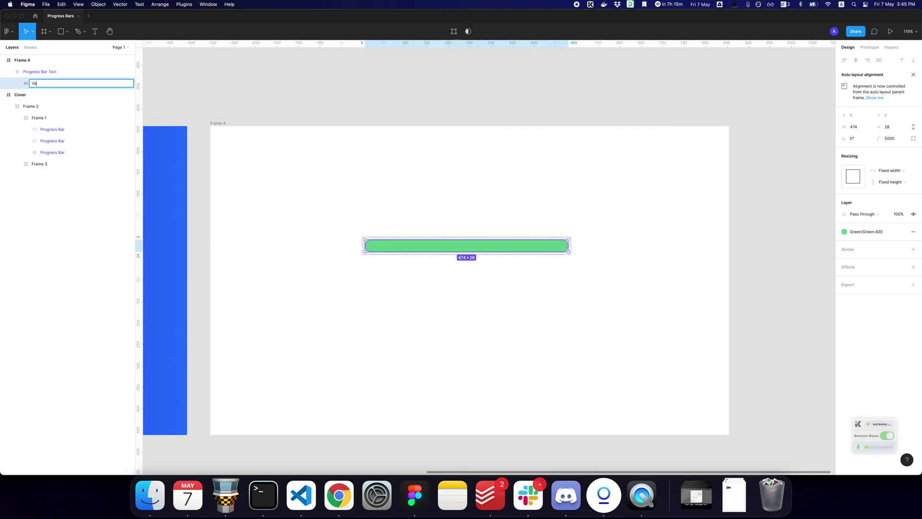
pyautogui.write('lue')
pyautogui.press('Return')
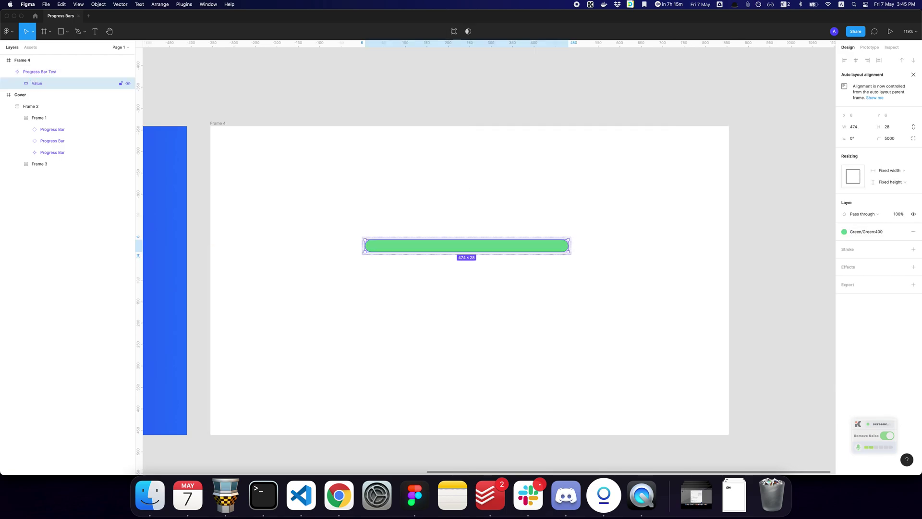
pyautogui.click(551, 266)
# Step: Stretch the component wider and back to test its resizing
pyautogui.click(532, 245)
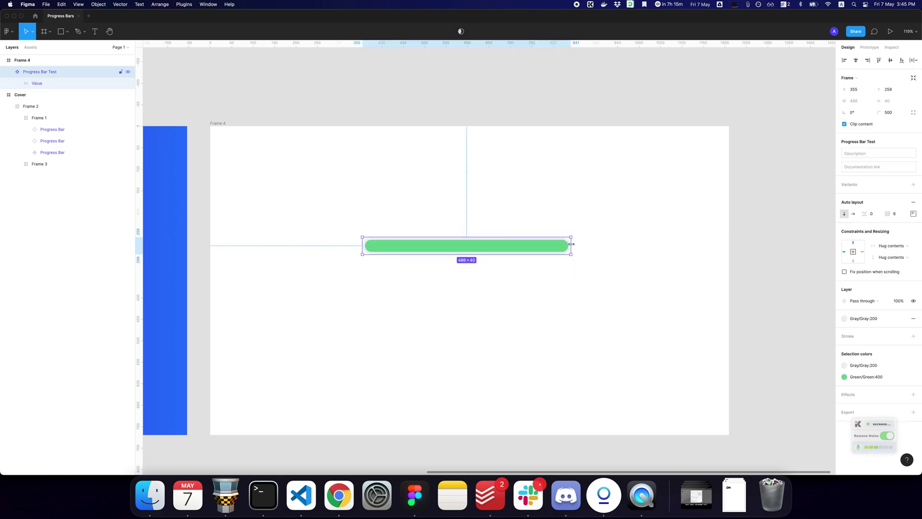
pyautogui.moveTo(572, 244); pyautogui.dragTo(638, 254)
pyautogui.moveTo(576, 250); pyautogui.dragTo(549, 248)
# Step: Set the Value layer's horizontal resizing to Fill container and check it stretches
pyautogui.doubleClick(549, 248)
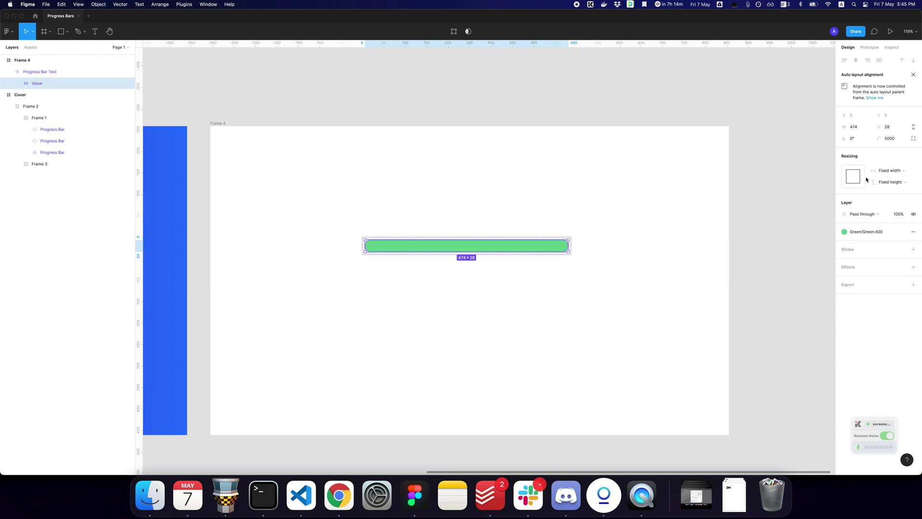
pyautogui.click(888, 171)
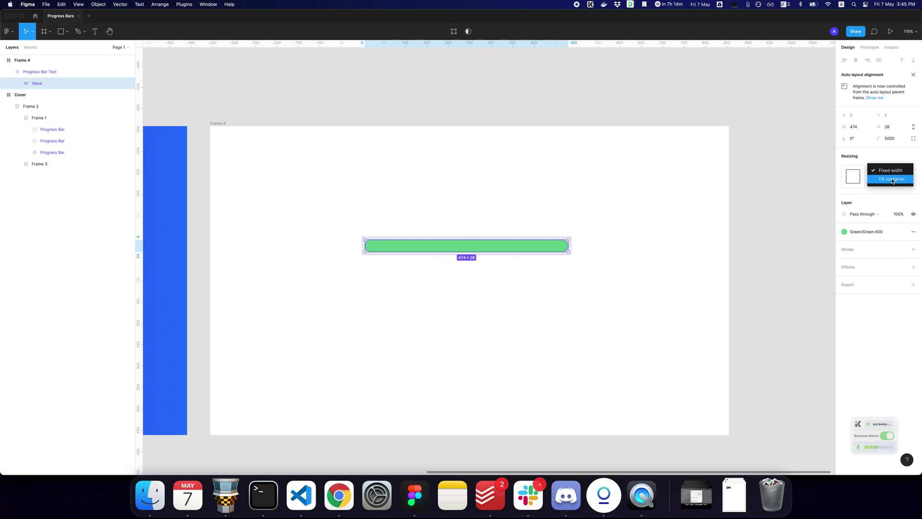
pyautogui.press('Escape')
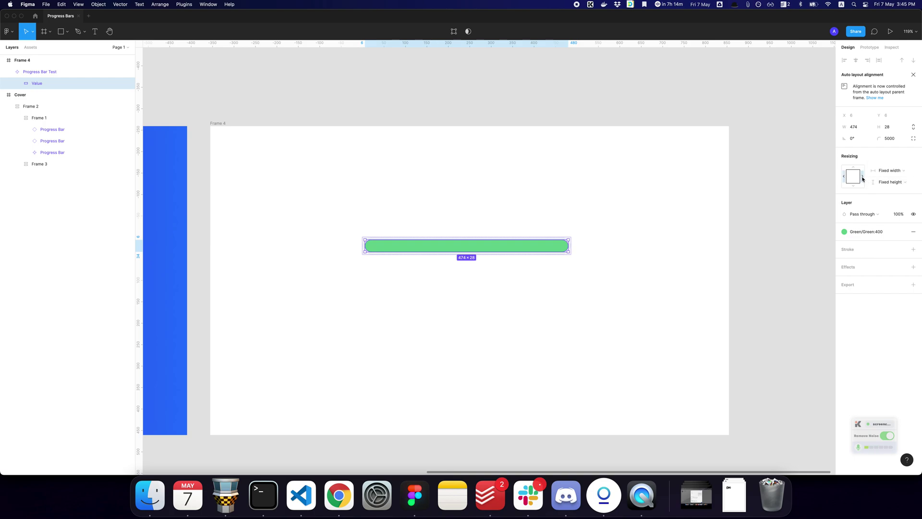
pyautogui.click(863, 179)
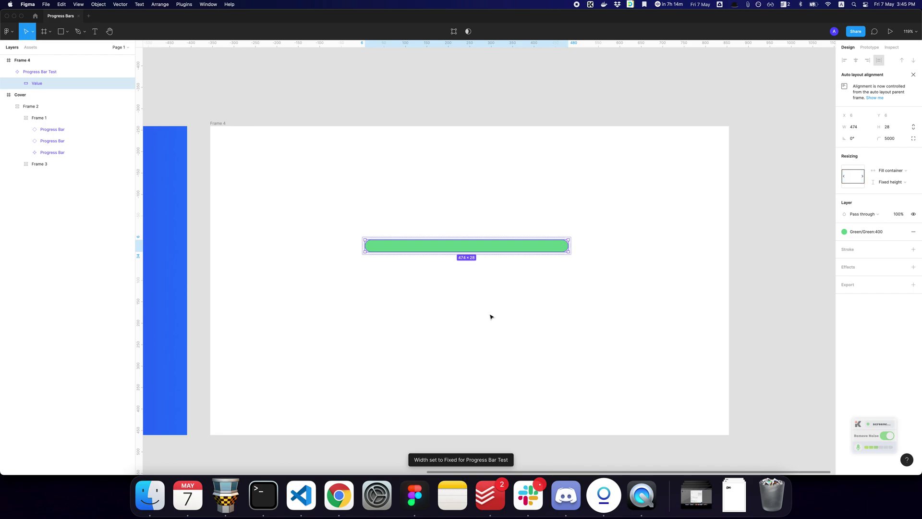
pyautogui.click(549, 278)
pyautogui.click(538, 248)
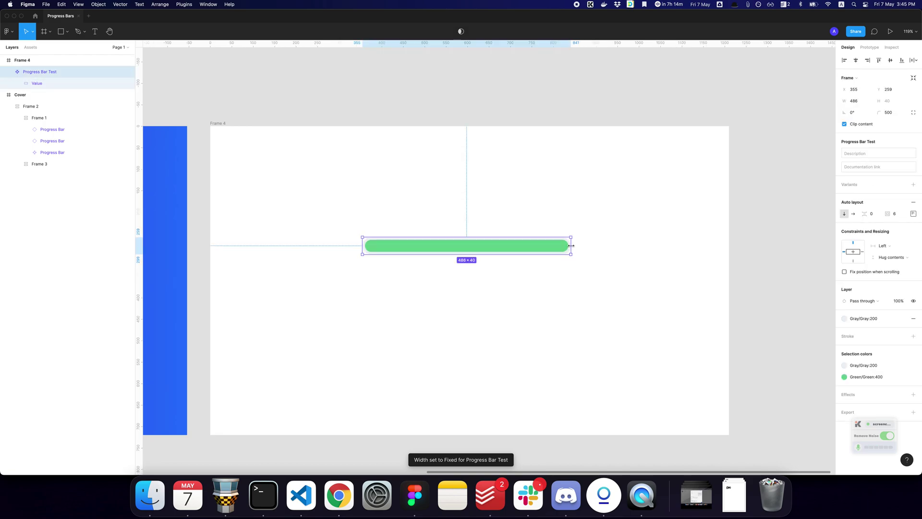
pyautogui.moveTo(570, 246); pyautogui.dragTo(505, 253)
pyautogui.click(541, 260)
# Step: Set the Progress Bar Test component's width to 500
pyautogui.click(468, 248)
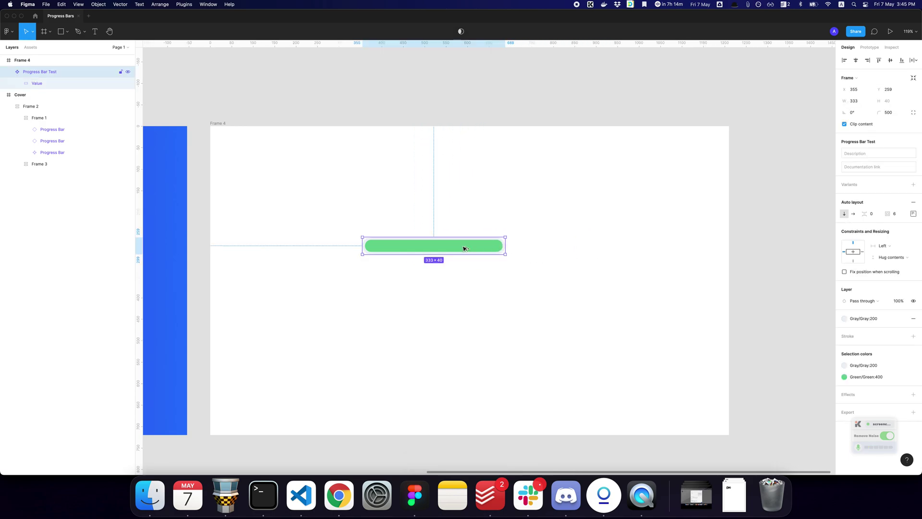
pyautogui.click(855, 101)
pyautogui.write('500')
pyautogui.press('Return')
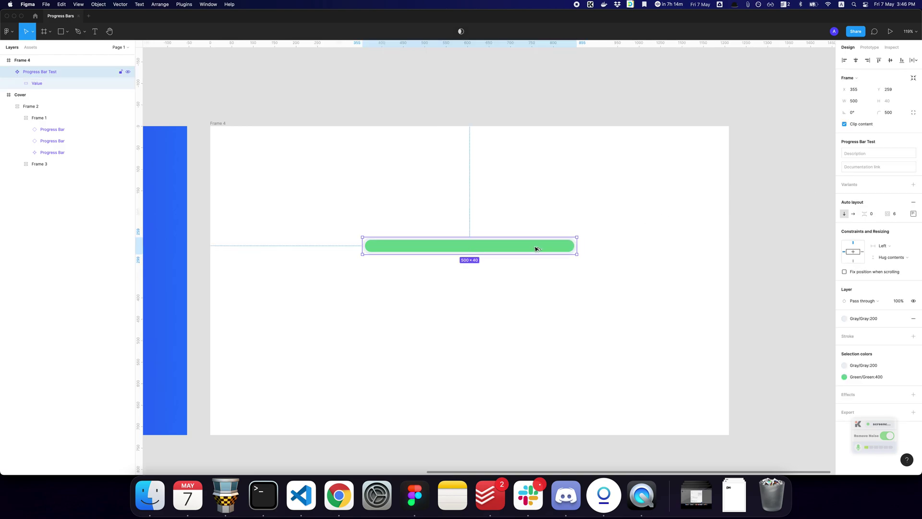
# Step: Duplicate the progress bar below and give the copy 244 right padding for a half fill
pyautogui.moveTo(539, 249); pyautogui.dragTo(544, 278)
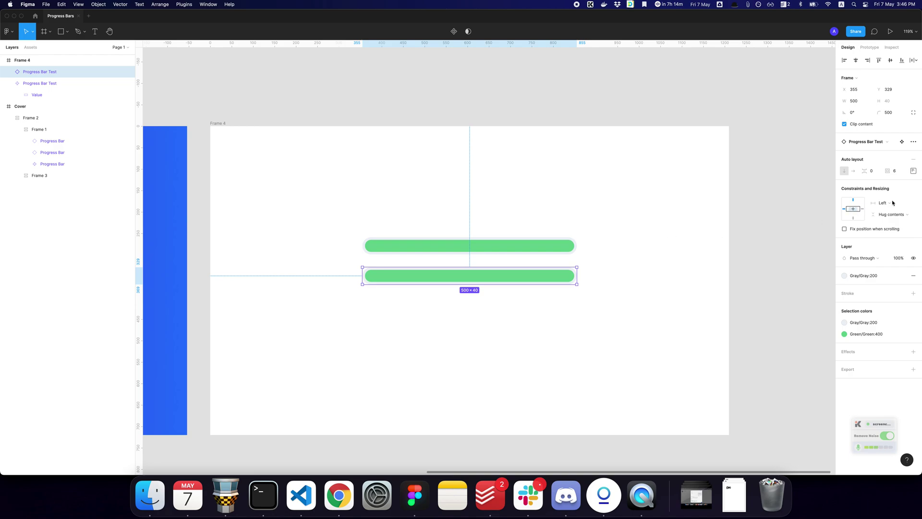
pyautogui.click(914, 172)
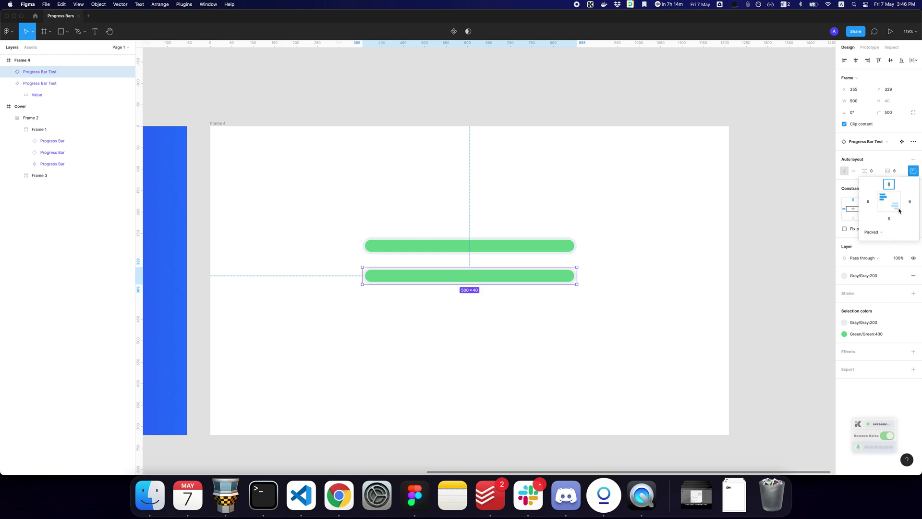
pyautogui.click(909, 203)
pyautogui.write('250')
pyautogui.press('Return')
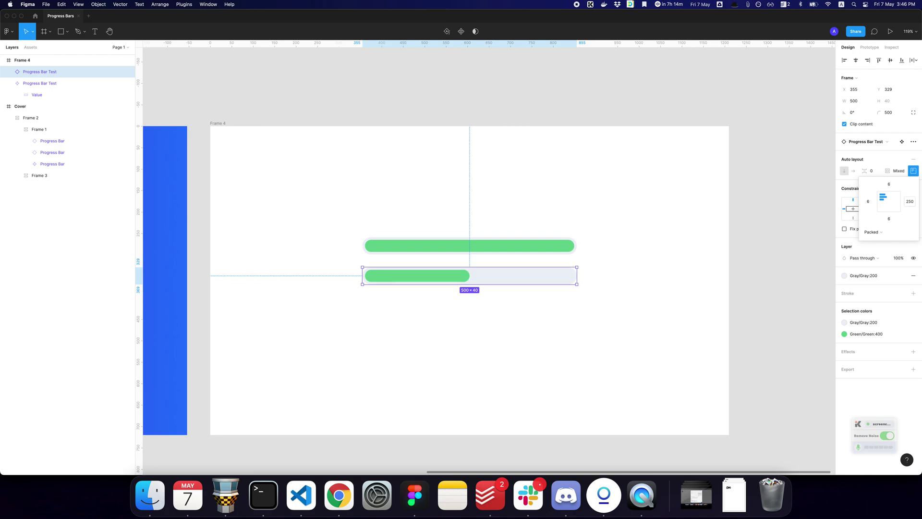
pyautogui.click(907, 206)
pyautogui.press('Right')
pyautogui.press('BackSpace')
pyautogui.write('4')
pyautogui.press('Return')
pyautogui.click(910, 201)
pyautogui.write('4')
pyautogui.press('Return')
pyautogui.click(540, 294)
# Step: Duplicate the half-filled bar and raise its right padding to 428 for a small fill
pyautogui.click(484, 276)
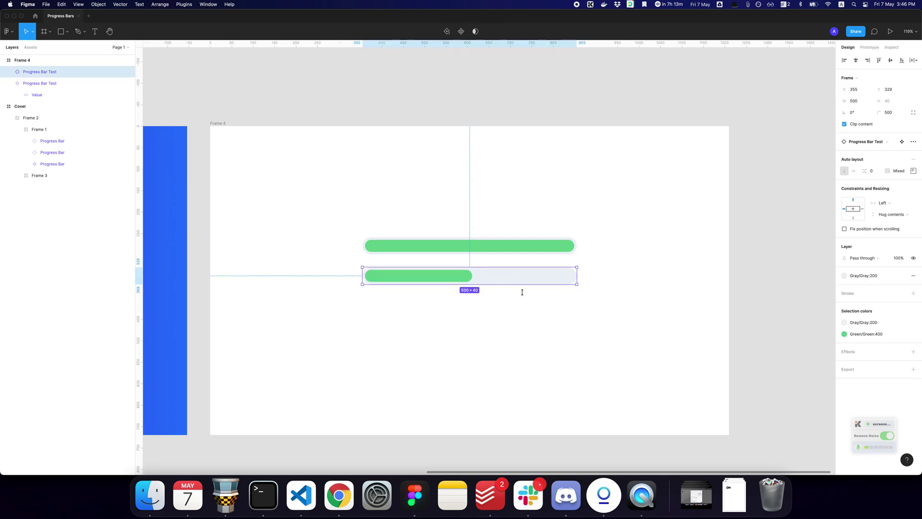
pyautogui.click(510, 290)
pyautogui.click(503, 283)
pyautogui.moveTo(503, 283); pyautogui.dragTo(508, 321)
pyautogui.click(917, 173)
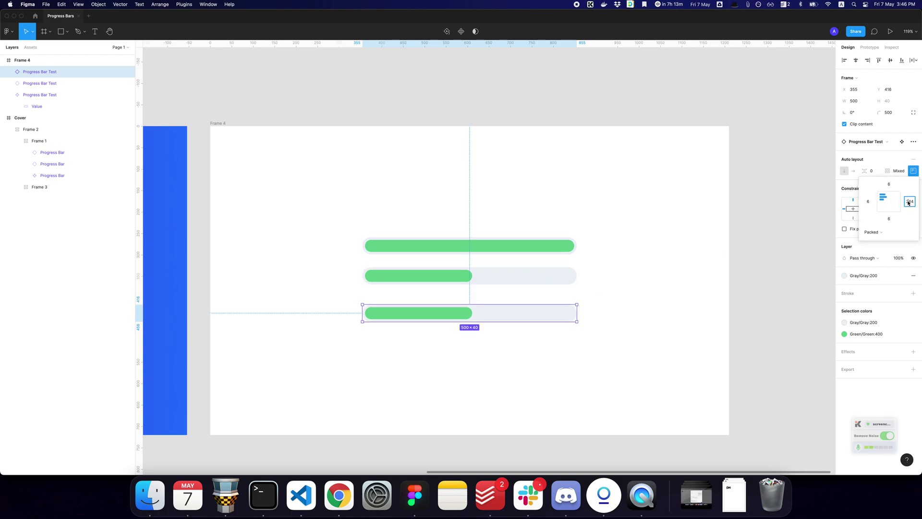
pyautogui.press('Tab')
pyautogui.write('276')
pyautogui.press('Return')
pyautogui.hotkey('shift', 'Up')
pyautogui.hotkey('shift', 'Up')
pyautogui.hotkey('shift', 'Up')
pyautogui.hotkey('shift', 'Up')
pyautogui.hotkey('shift', 'Up')
pyautogui.hotkey('shift', 'Up')
pyautogui.hotkey('shift', 'Up')
pyautogui.hotkey('shift', 'Up')
pyautogui.hotkey('shift', 'Up')
pyautogui.hotkey('shift', 'Up')
pyautogui.hotkey('shift', 'Up')
pyautogui.hotkey('shift', 'Up')
pyautogui.hotkey('shift', 'Up')
pyautogui.hotkey('shift', 'Up')
pyautogui.hotkey('shift', 'Up')
pyautogui.hotkey('shift', 'Up')
pyautogui.hotkey('shift', 'Up')
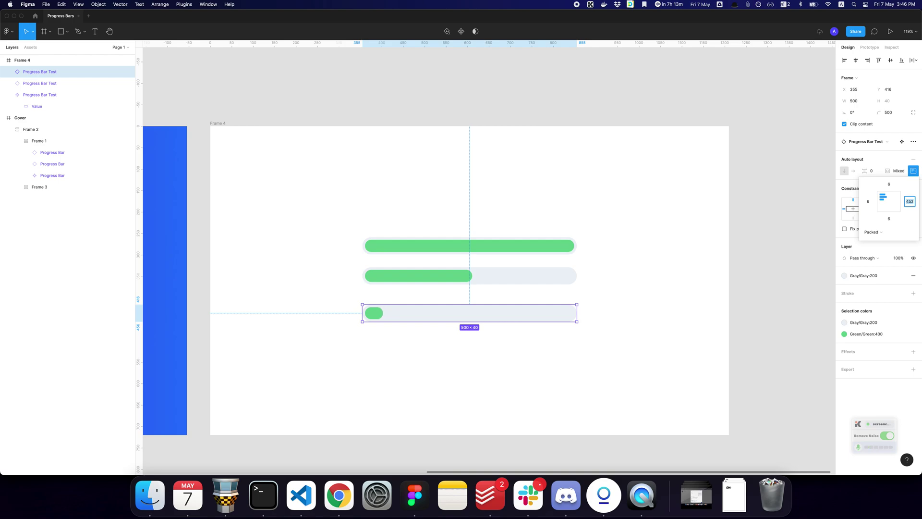
pyautogui.click(575, 356)
# Step: Even out the bar spacing and wrap all three bars in an auto layout frame
pyautogui.click(513, 315)
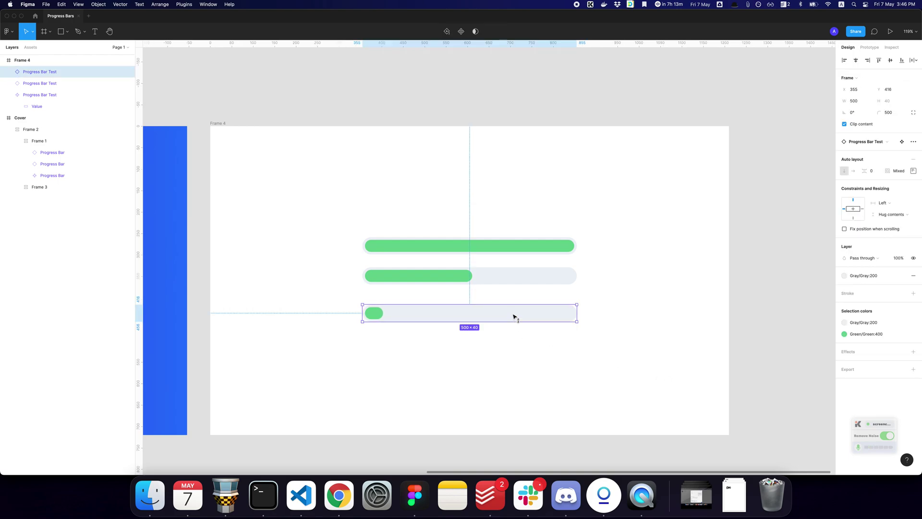
pyautogui.moveTo(512, 315); pyautogui.dragTo(513, 311)
pyautogui.click(570, 324)
pyautogui.moveTo(635, 353); pyautogui.dragTo(347, 197)
pyautogui.hotkey('shift', 'a')
pyautogui.click(593, 208)
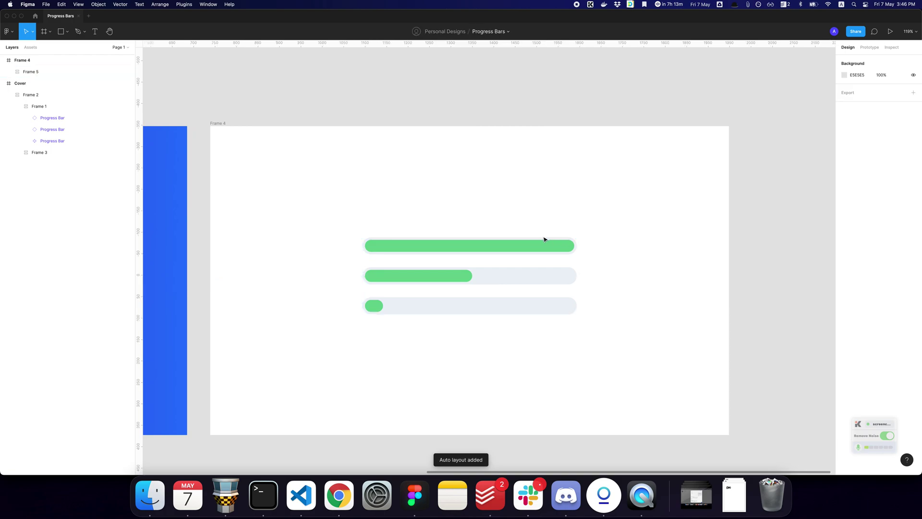
# Step: Rotate Frame 5 by 90° so the three progress bars stand vertically
pyautogui.click(541, 244)
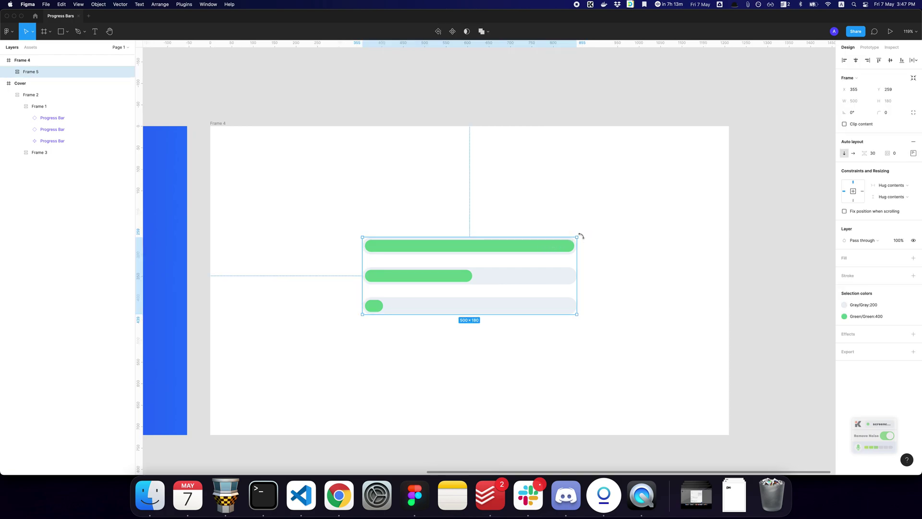
pyautogui.moveTo(581, 236); pyautogui.dragTo(457, 199)
pyautogui.click(563, 205)
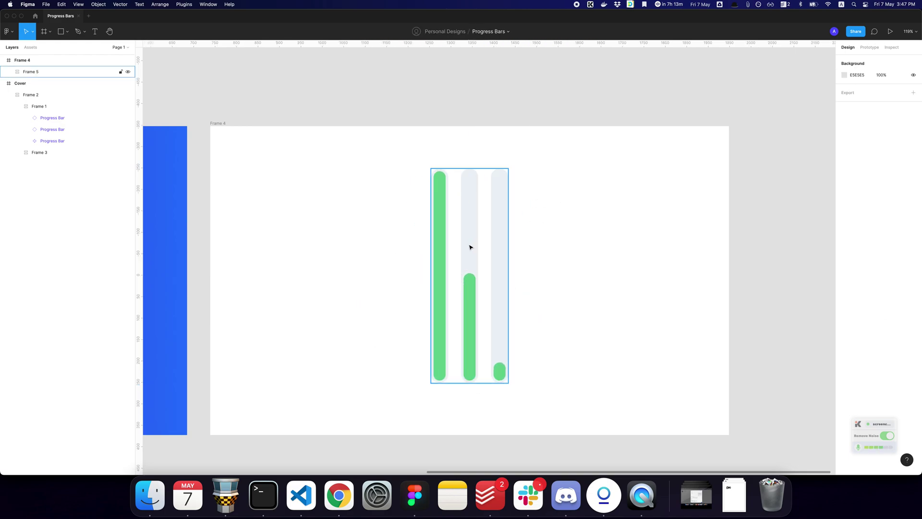
# Step: Set corner radius 4 on the progress bar track and its green Value fill
pyautogui.doubleClick(440, 204)
pyautogui.click(889, 150)
pyautogui.write('4')
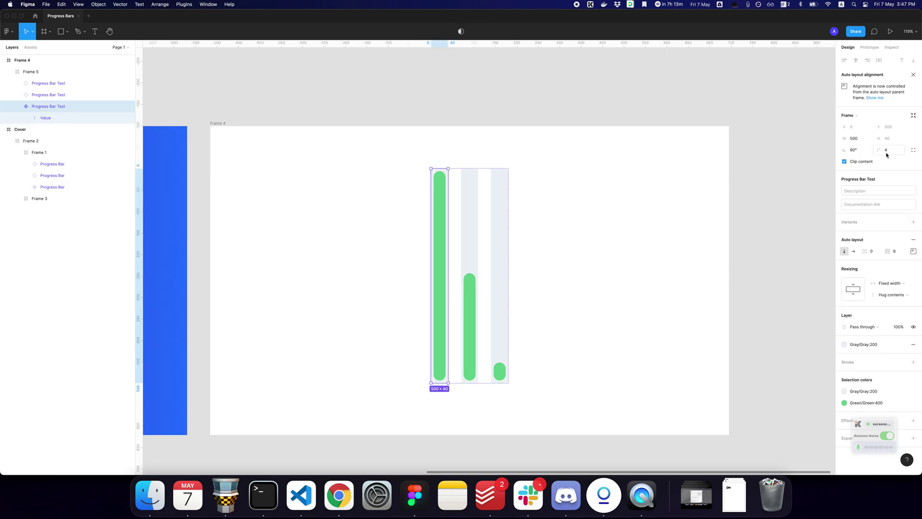
pyautogui.click(438, 191)
pyautogui.click(889, 139)
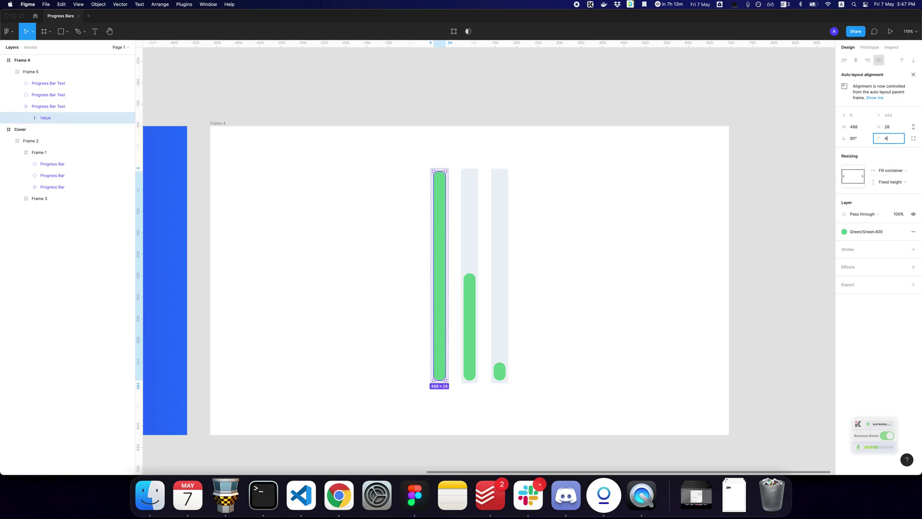
pyautogui.write('4')
pyautogui.press('Return')
pyautogui.click(738, 177)
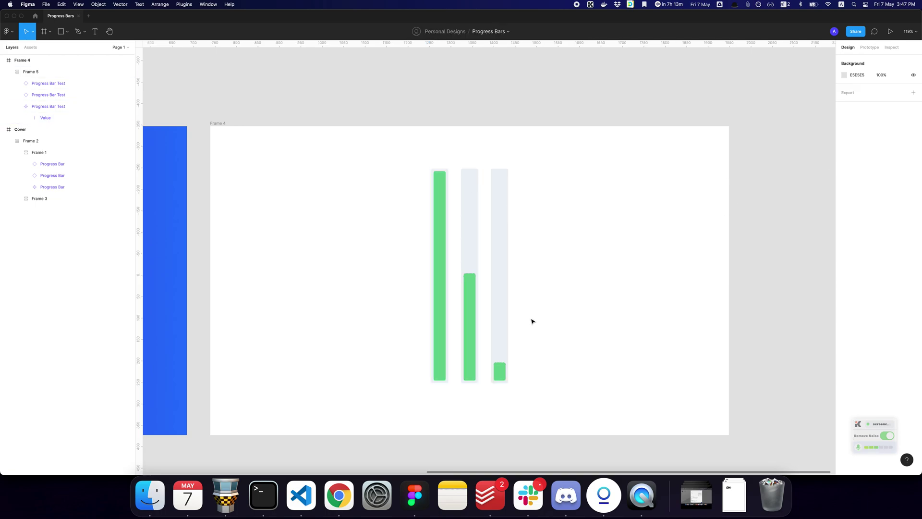